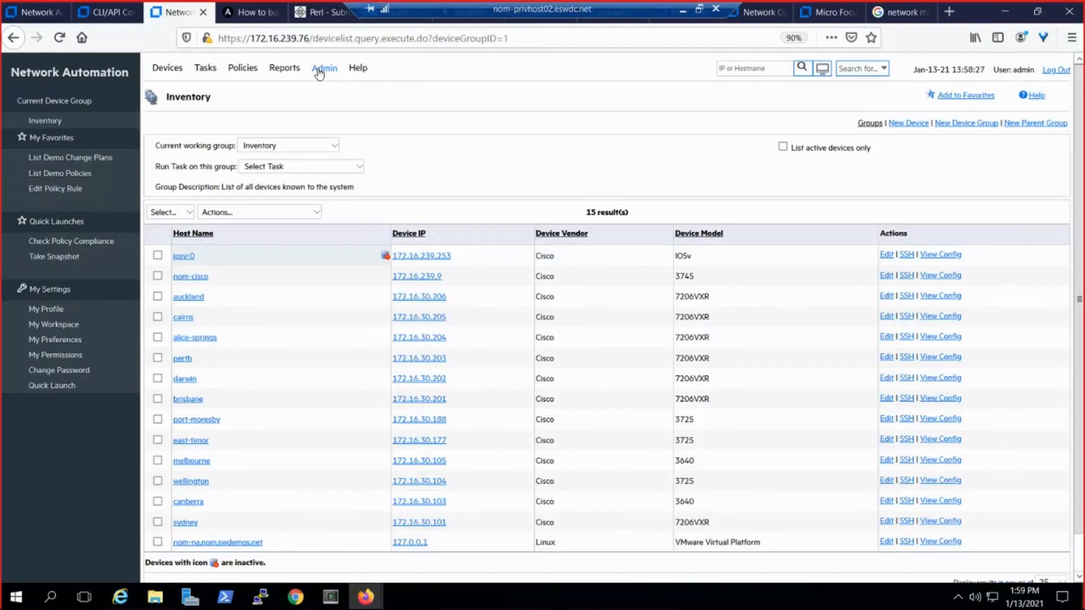
- Open the Server administrative settings and find the Advanced Scripting section
{"action": "left_click", "coordinate": [323, 68]}
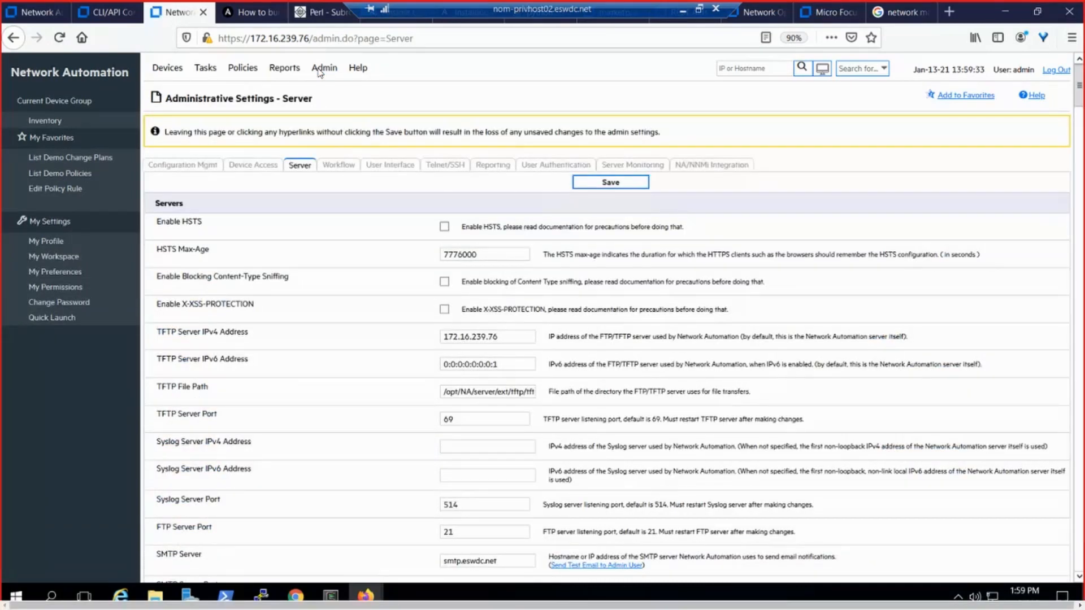
{"action": "scroll", "coordinate": [319, 72], "scroll_direction": "down", "scroll_amount": 20}
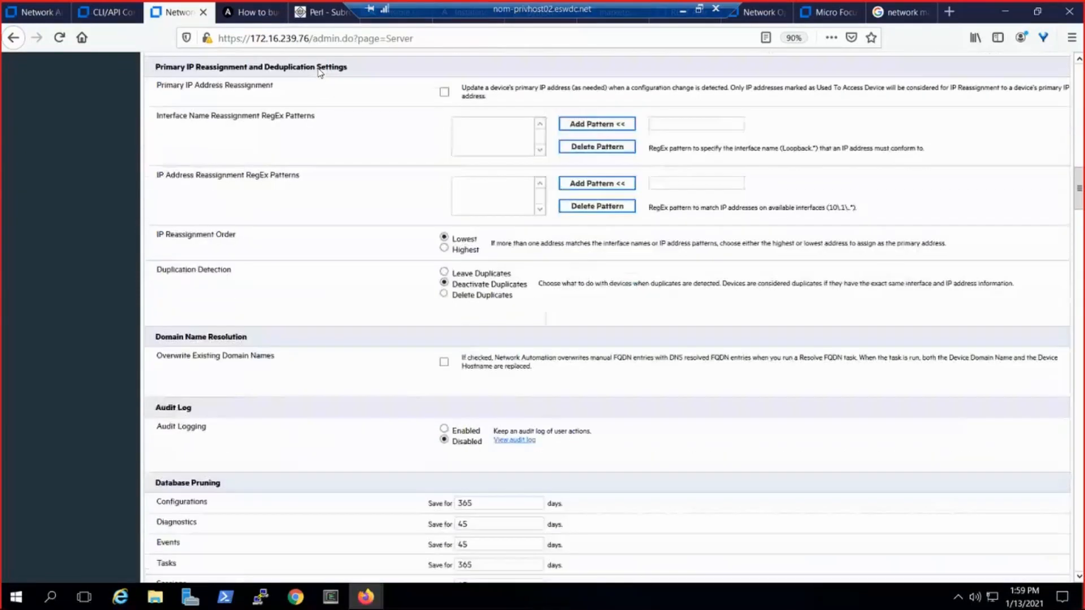
{"action": "scroll", "coordinate": [320, 73], "scroll_direction": "down", "scroll_amount": 10}
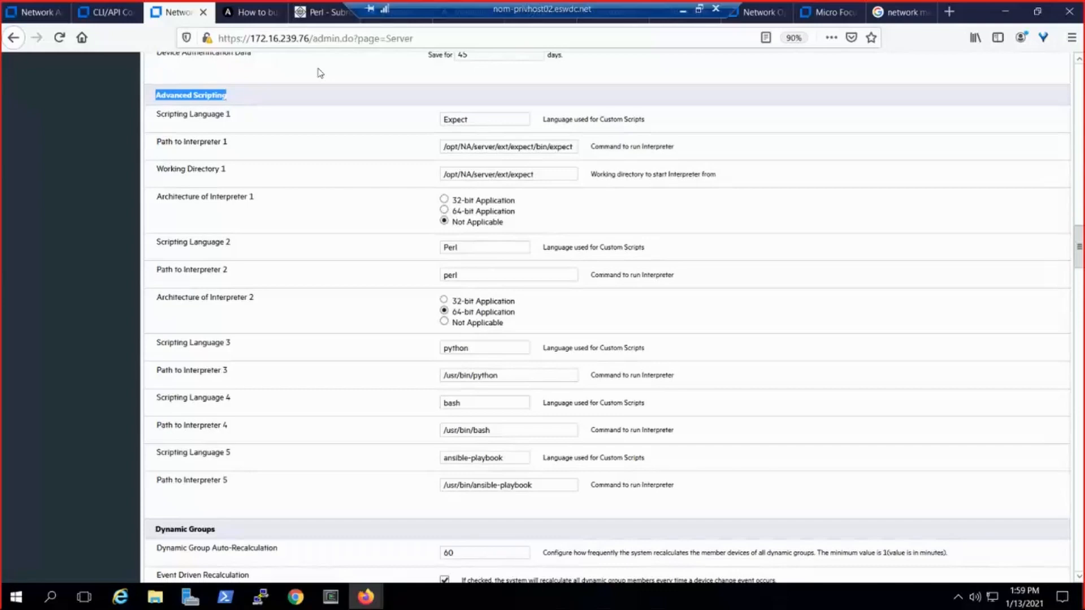
- Examine the interpreter paths configured for Expect, Perl, python, bash and ansible-playbook in the Advanced Scripting settings
{"action": "key", "text": "Tab"}
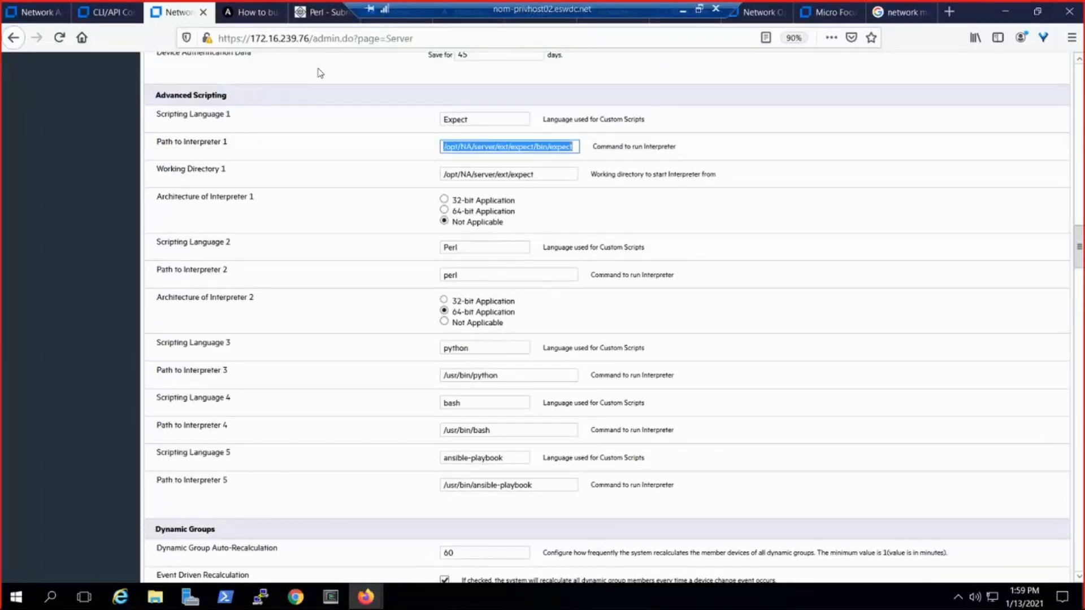
{"action": "key", "text": "Tab"}
{"action": "key", "text": "Tab"}
{"action": "key", "text": "Tab"}
{"action": "key", "text": "Tab"}
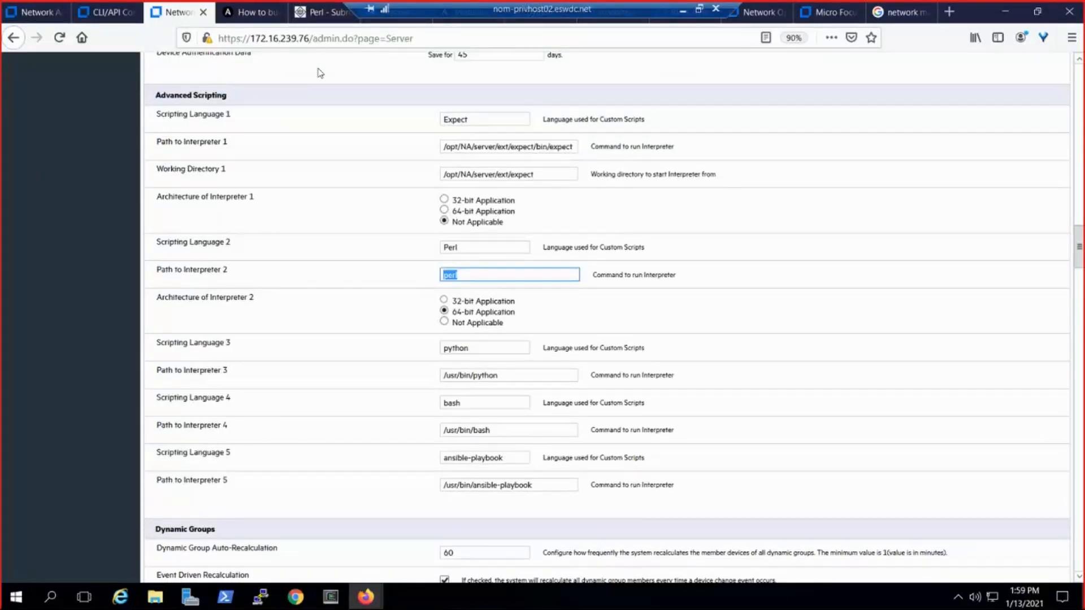
{"action": "key", "text": "Tab"}
{"action": "key", "text": "Tab"}
{"action": "key", "text": "Tab"}
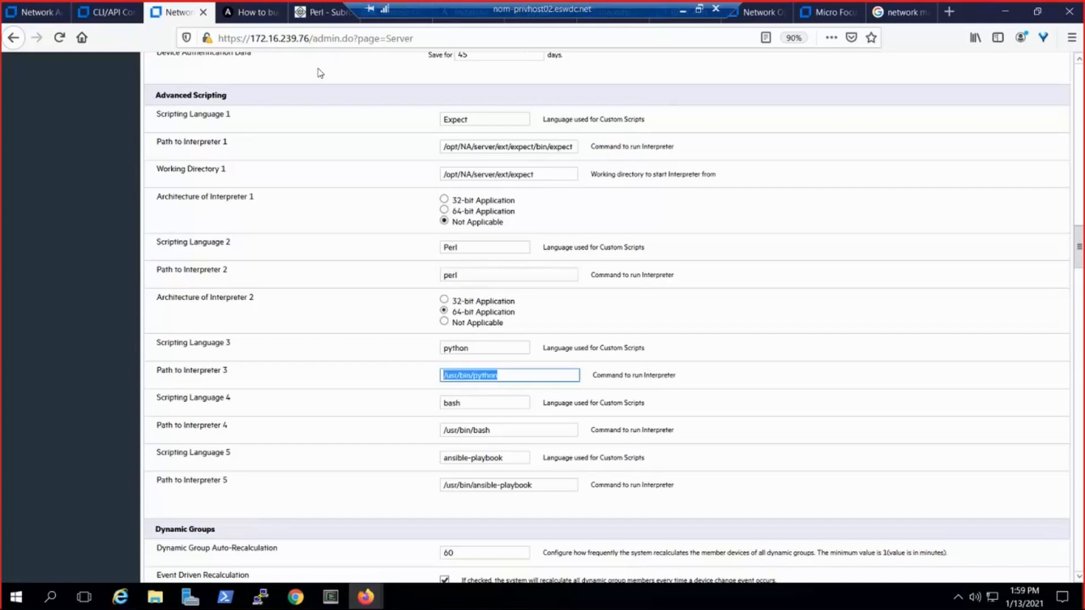
{"action": "key", "text": "Tab"}
{"action": "key", "text": "Tab"}
{"action": "key", "text": "Tab"}
{"action": "key", "text": "Tab"}
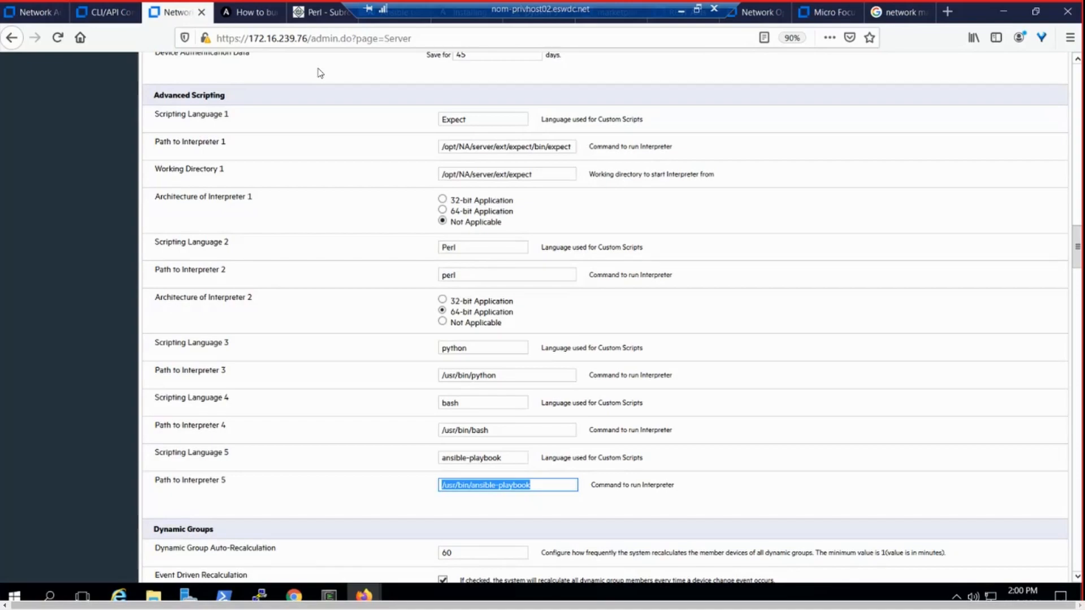
- Leave the server settings and open the list of device groups
{"action": "scroll", "coordinate": [320, 73], "scroll_direction": "up", "scroll_amount": 20}
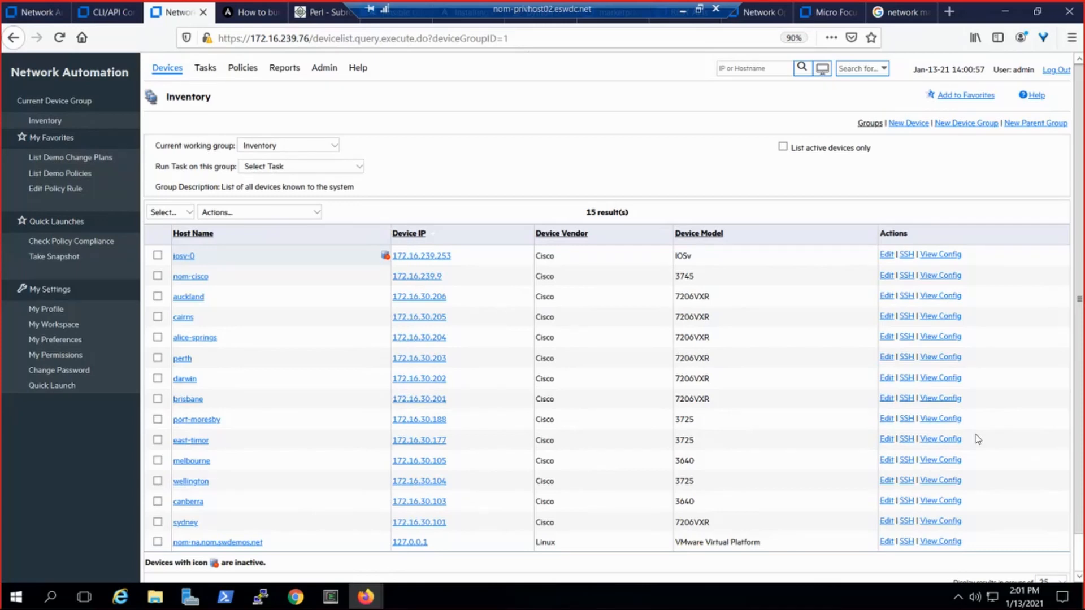
{"action": "mouse_move", "coordinate": [167, 68]}
{"action": "left_click", "coordinate": [179, 102]}
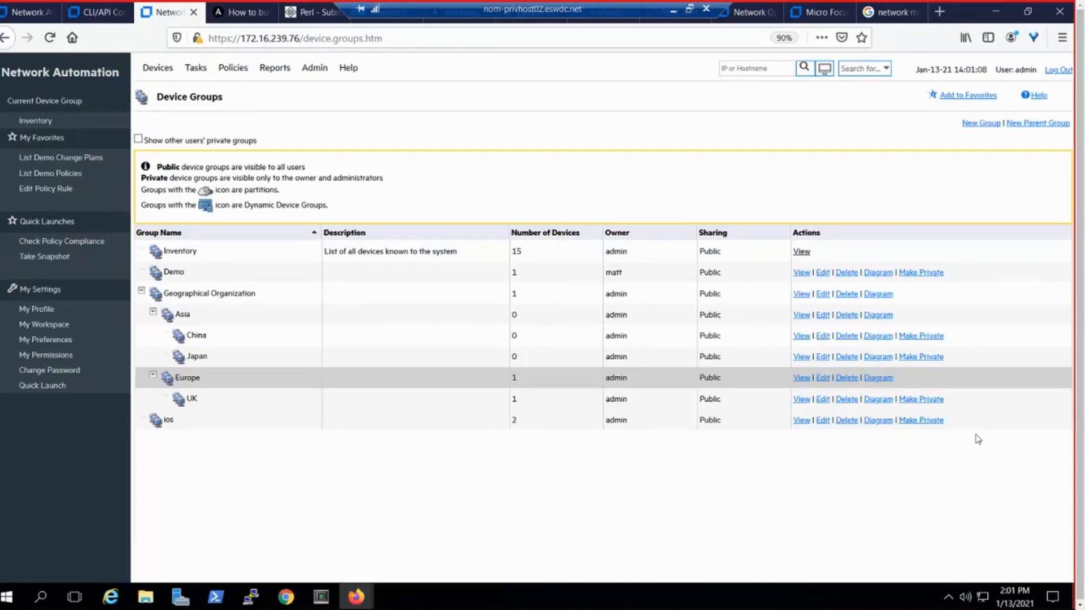
- Switch to the terminal, change to the /etc/ansible/hosts directory and list its files
{"action": "key", "text": "alt+Tab"}
{"action": "type", "text": "cd /etc/ansible/hosts"}
{"action": "key", "text": "Return"}
{"action": "type", "text": "ls"}
{"action": "key", "text": "Return"}
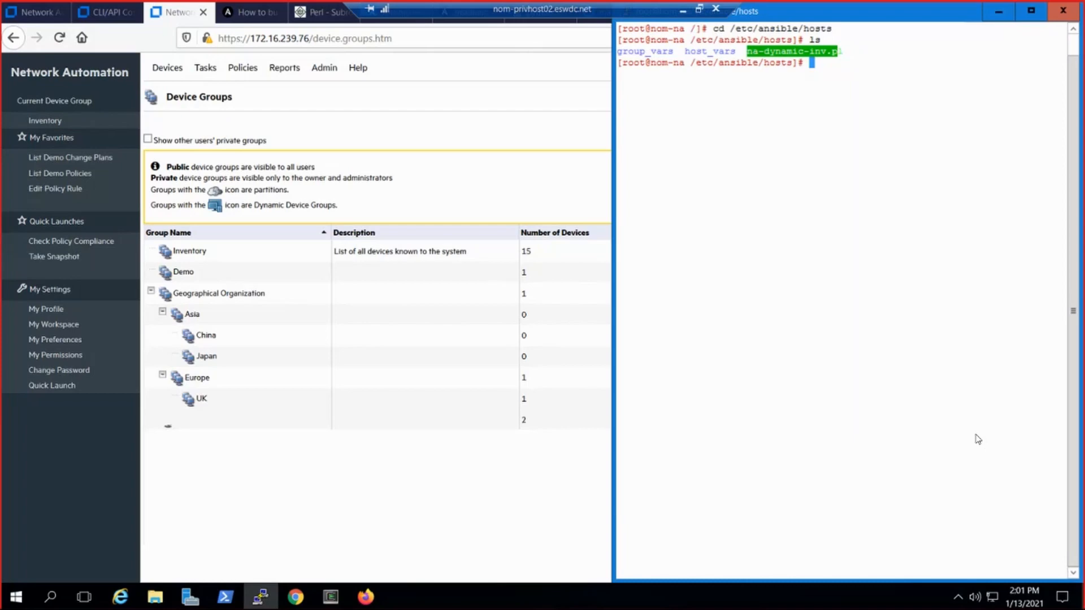
- Run ./na-dynamic-inv.pl with --list and compare its Inventory group with the one on the Device Groups page
{"action": "type", "text": "./na"}
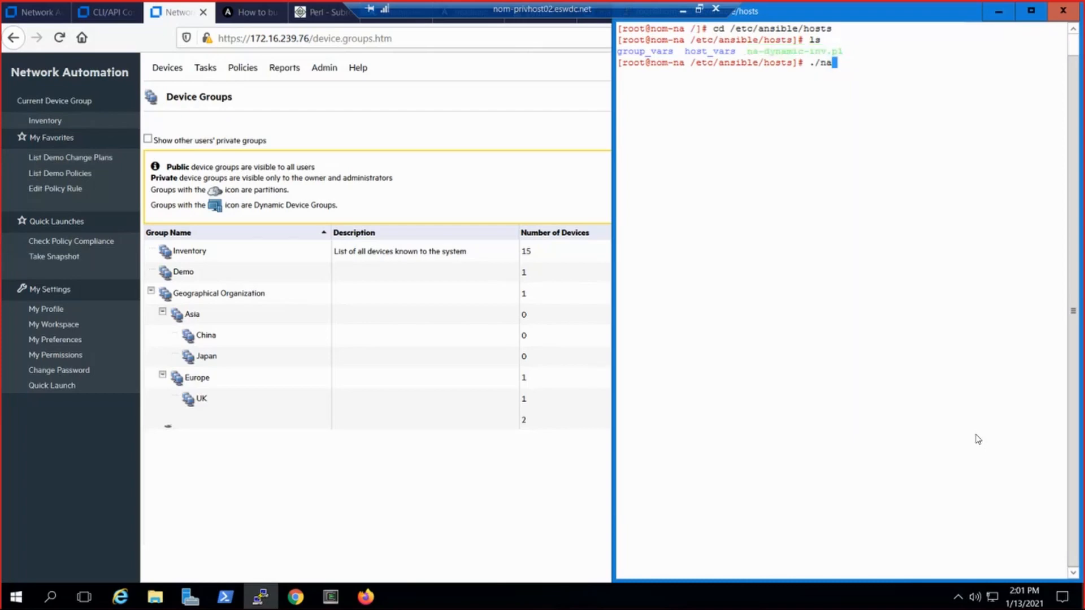
{"action": "key", "text": "Tab"}
{"action": "type", "text": "--list"}
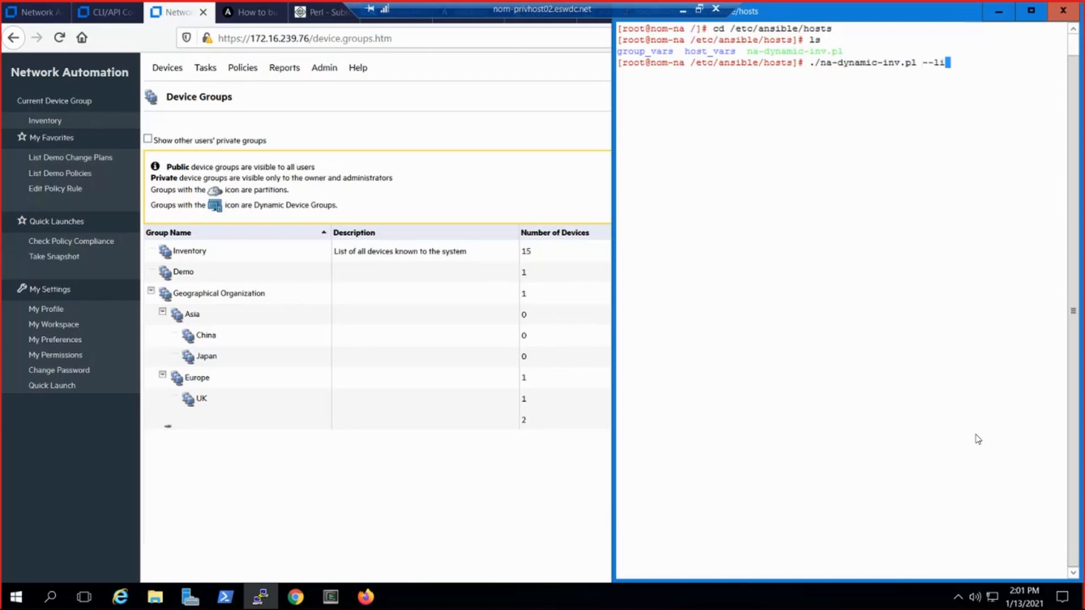
{"action": "key", "text": "Return"}
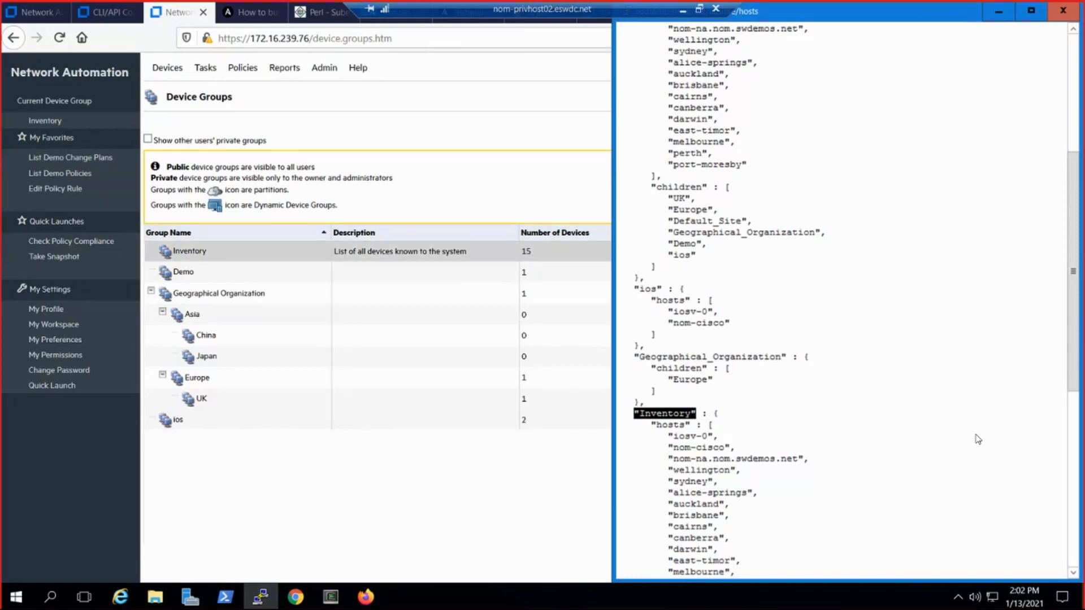
{"action": "left_click", "coordinate": [189, 250]}
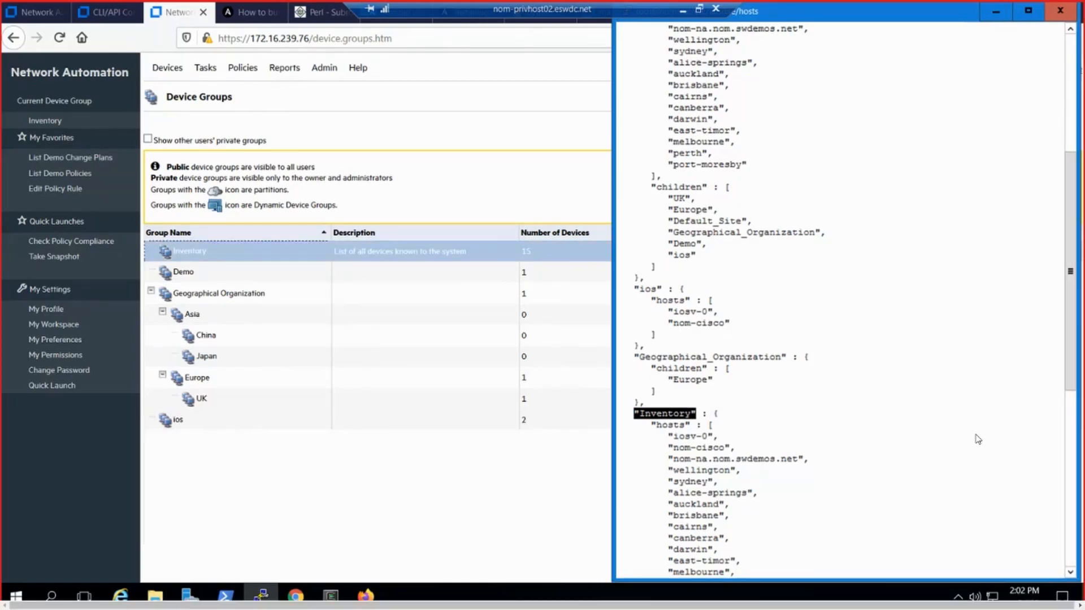
{"action": "scroll", "coordinate": [978, 439], "scroll_direction": "down", "scroll_amount": 8}
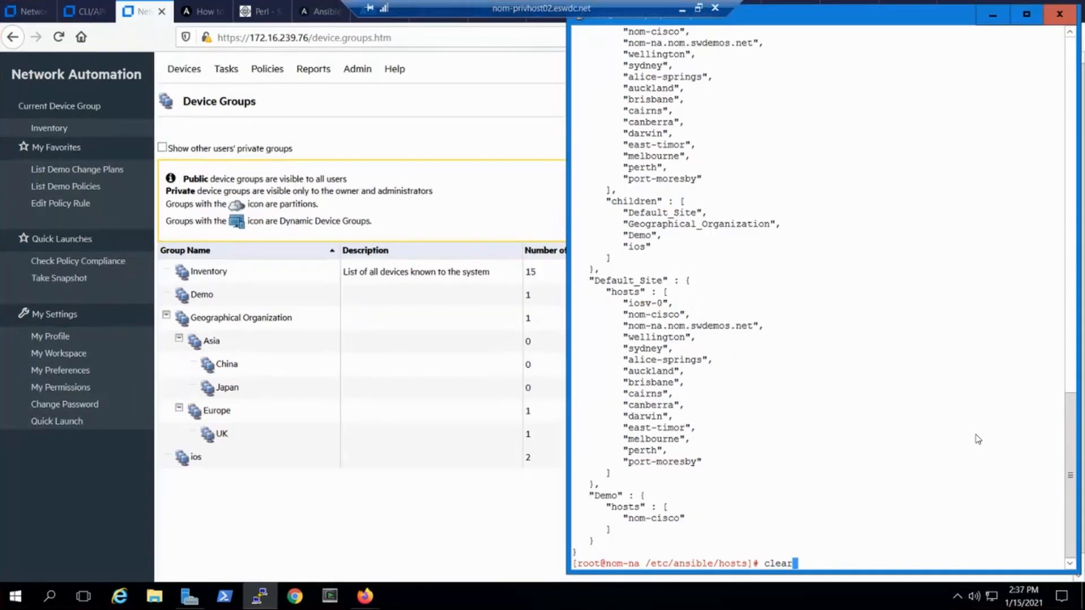
- Clear the terminal, open ansible.cfg from /etc/ansible in vim and check the inventory path setting
{"action": "key", "text": "Return"}
{"action": "type", "text": "cd "}
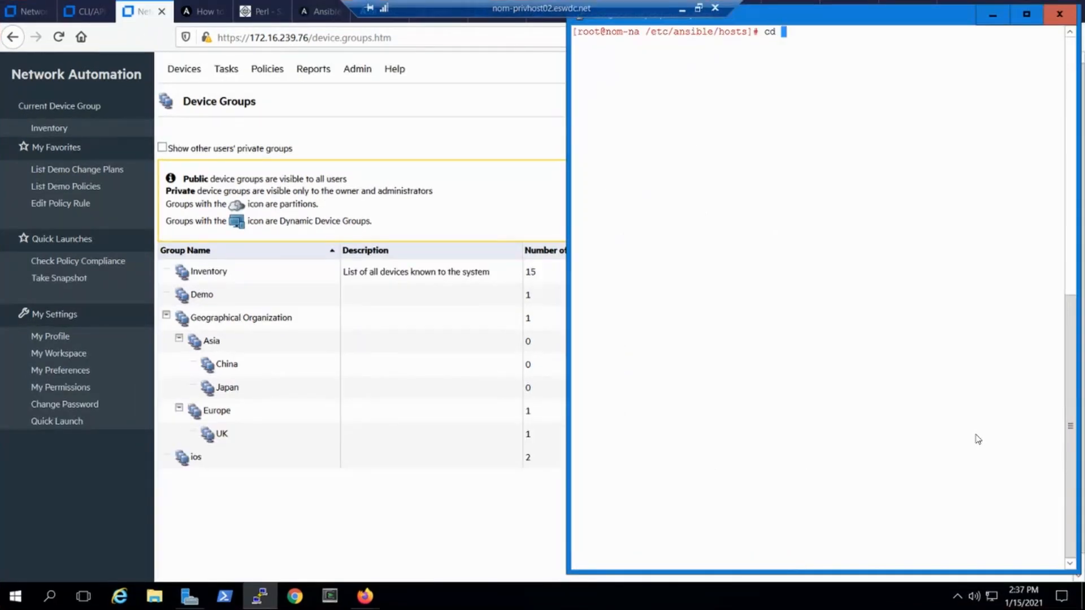
{"action": "type", "text": "/etc/ansible"}
{"action": "key", "text": "Return"}
{"action": "type", "text": "vim ansible.cfg"}
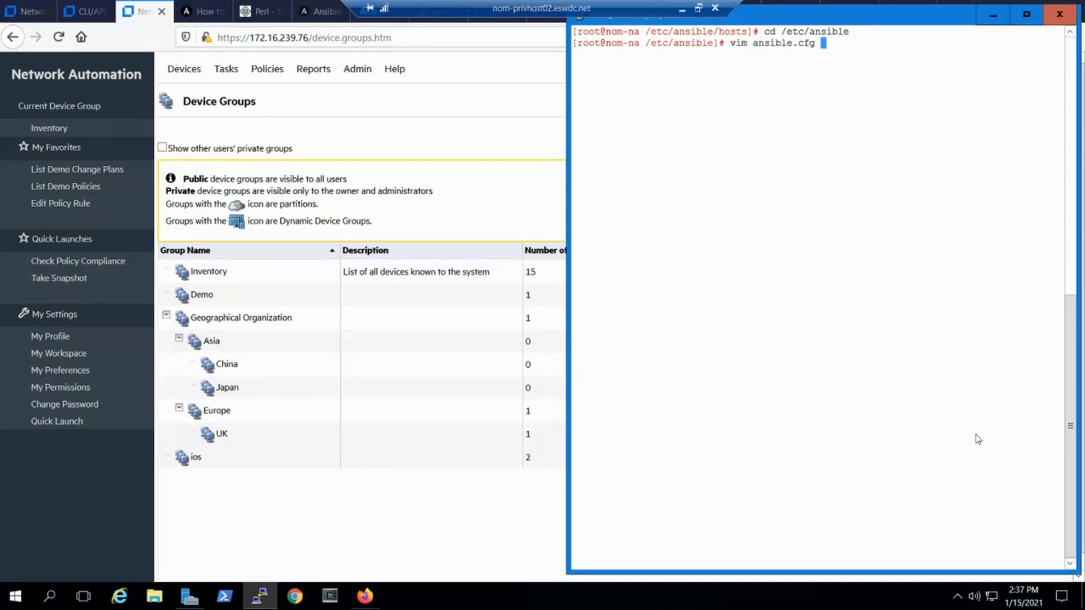
{"action": "key", "text": "Return"}
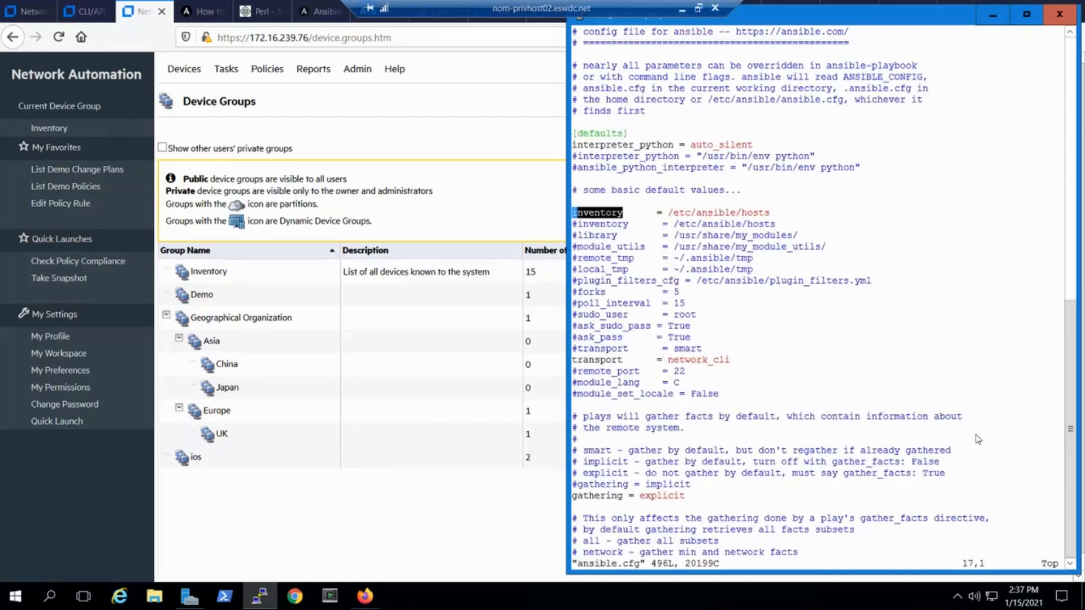
{"action": "double_click", "coordinate": [718, 213]}
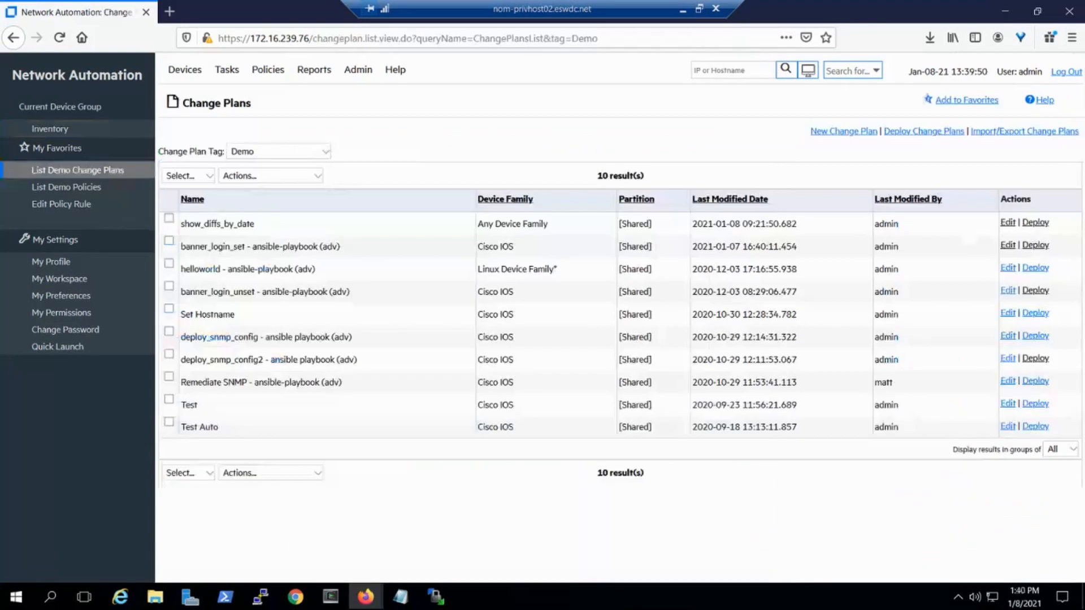
- Start a deployment task for the banner_login_set change plan and apply it to the device 172.16.239.9 (nom-cisco)
{"action": "left_click", "coordinate": [1035, 245]}
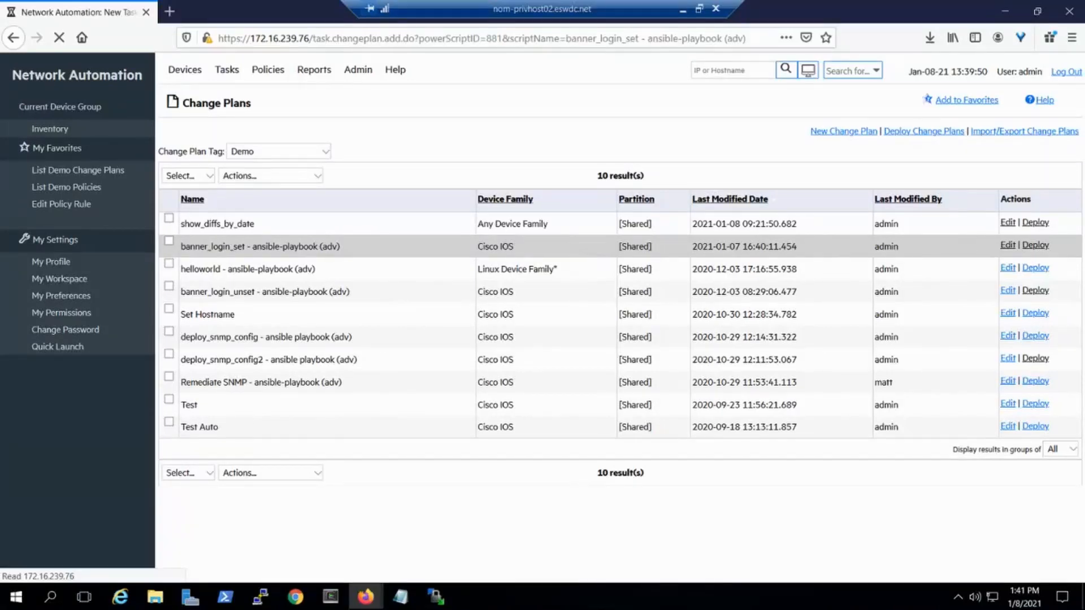
{"action": "left_click", "coordinate": [542, 376]}
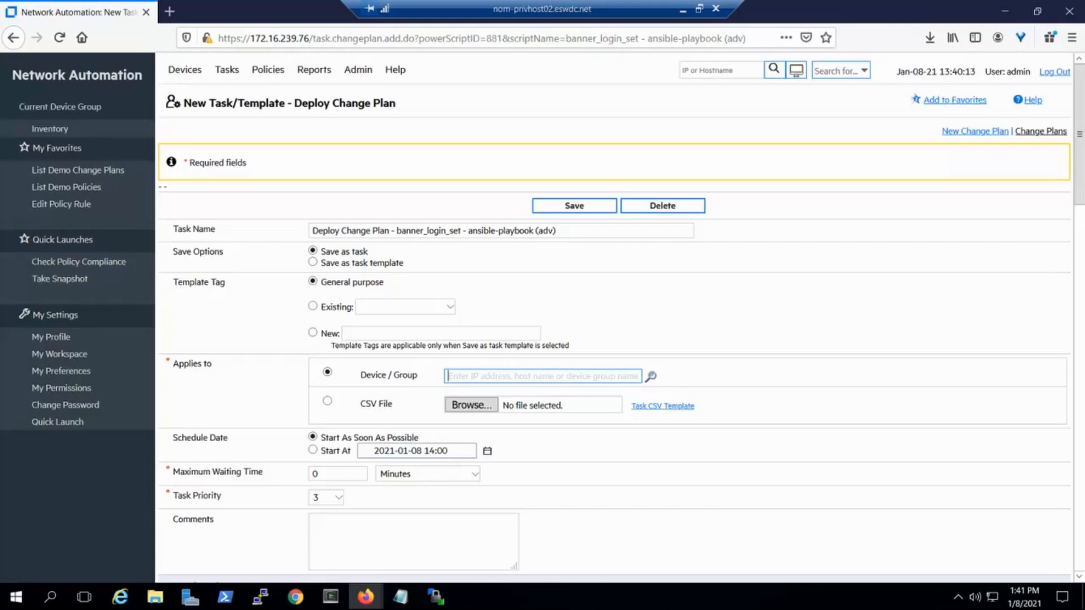
{"action": "type", "text": "nom"}
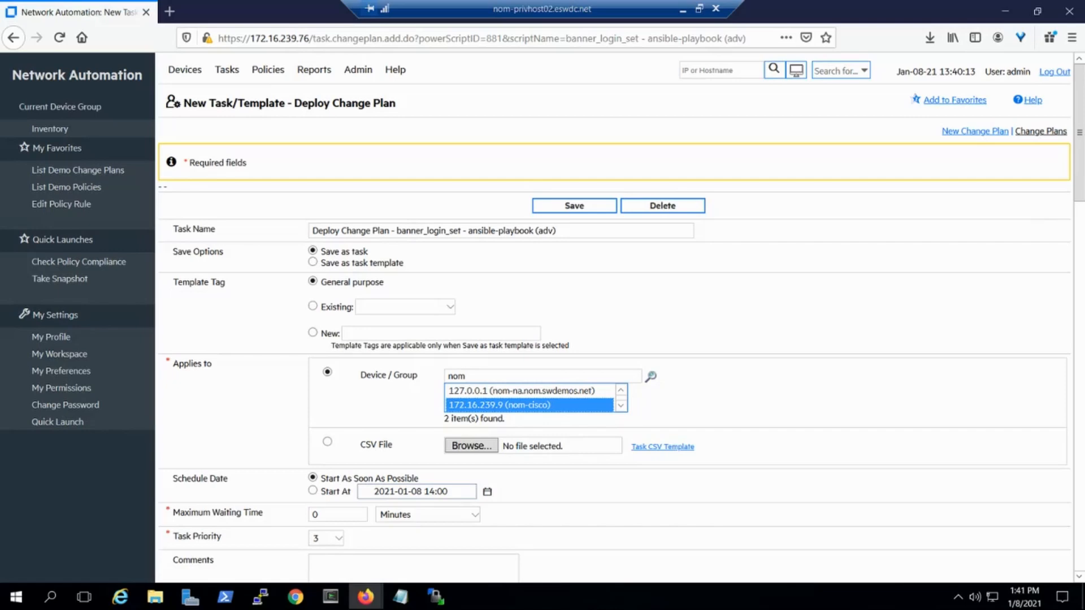
{"action": "key", "text": "Return"}
{"action": "scroll", "coordinate": [613, 316], "scroll_direction": "down", "scroll_amount": 15}
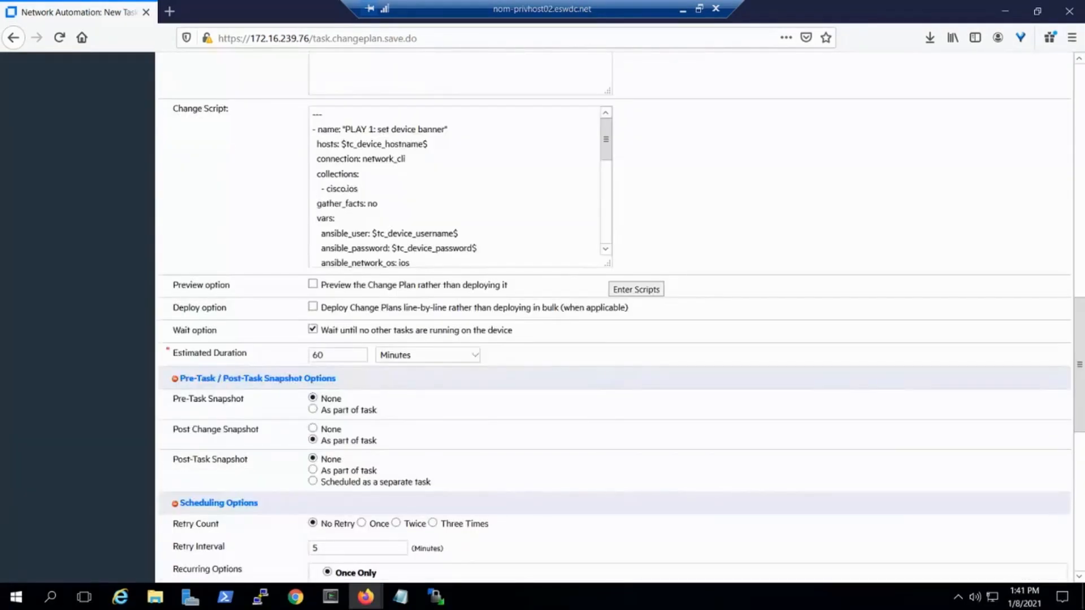
- Open the task's change script and review its play header, login banner task and handler sections
{"action": "left_click", "coordinate": [636, 289]}
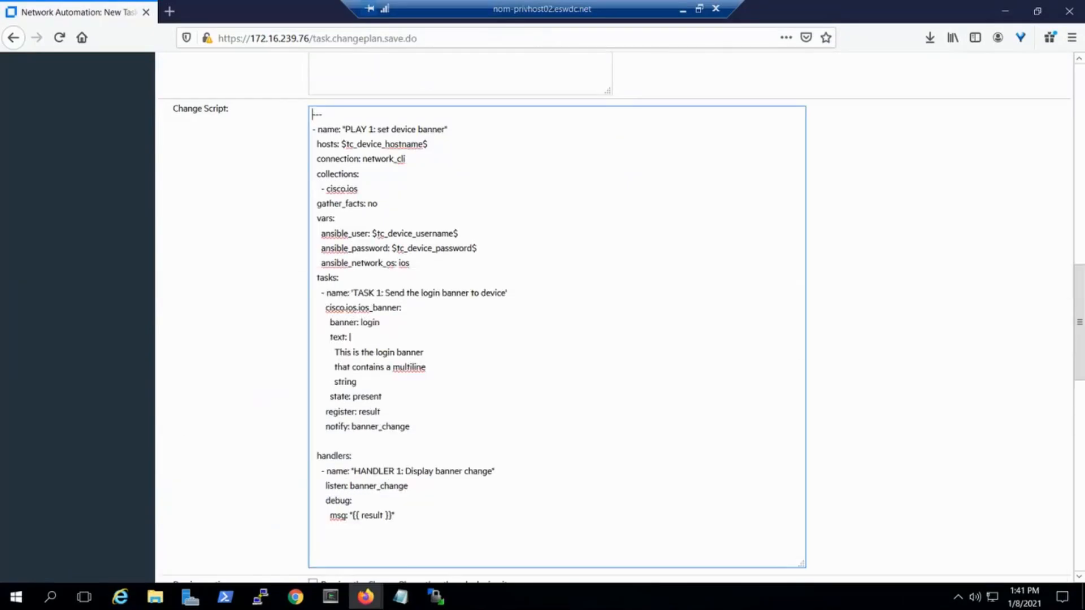
{"action": "left_click_drag", "start_coordinate": [312, 114], "coordinate": [411, 263]}
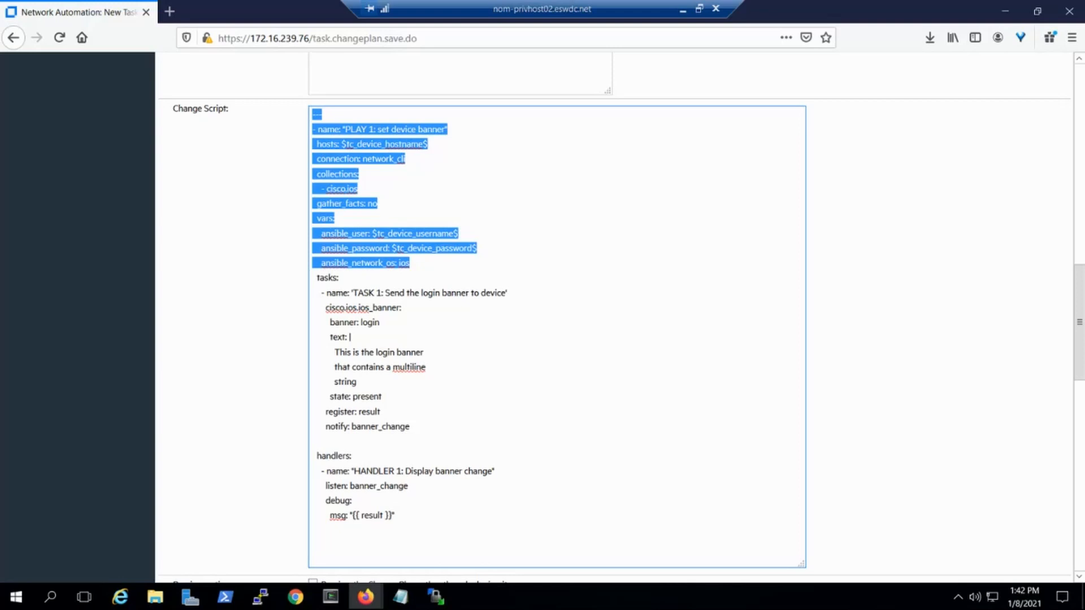
{"action": "left_click", "coordinate": [313, 278]}
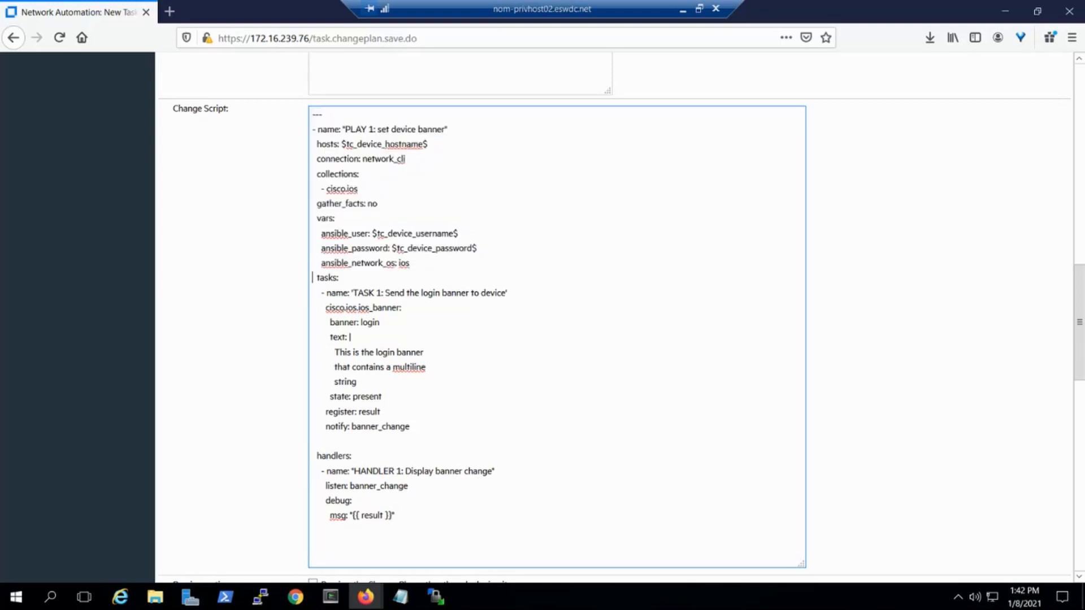
{"action": "left_click_drag", "start_coordinate": [313, 278], "coordinate": [411, 427]}
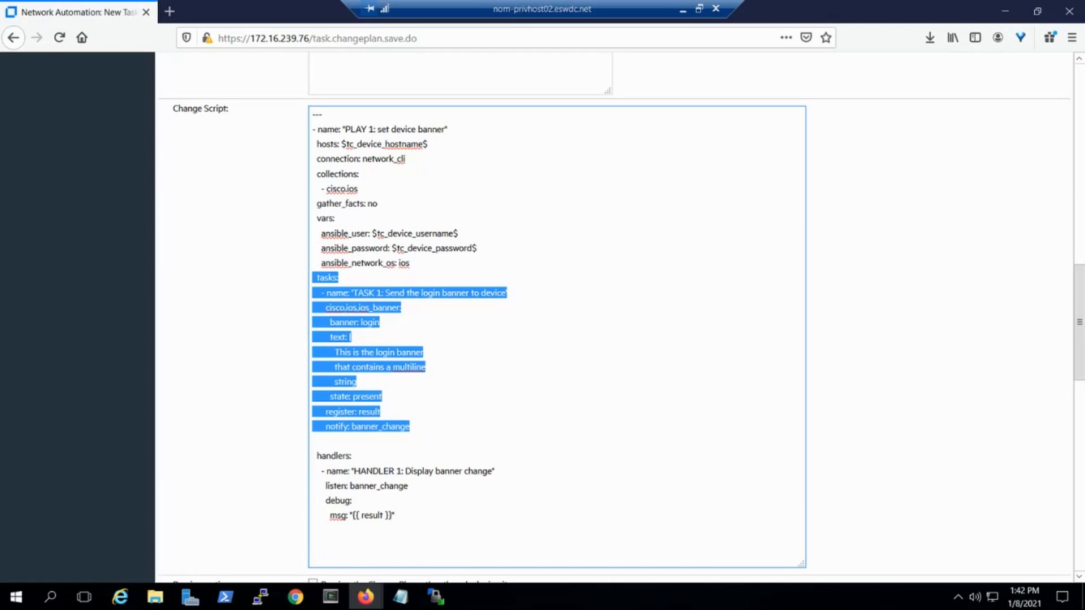
{"action": "left_click", "coordinate": [313, 456]}
{"action": "left_click_drag", "start_coordinate": [313, 456], "coordinate": [395, 515]}
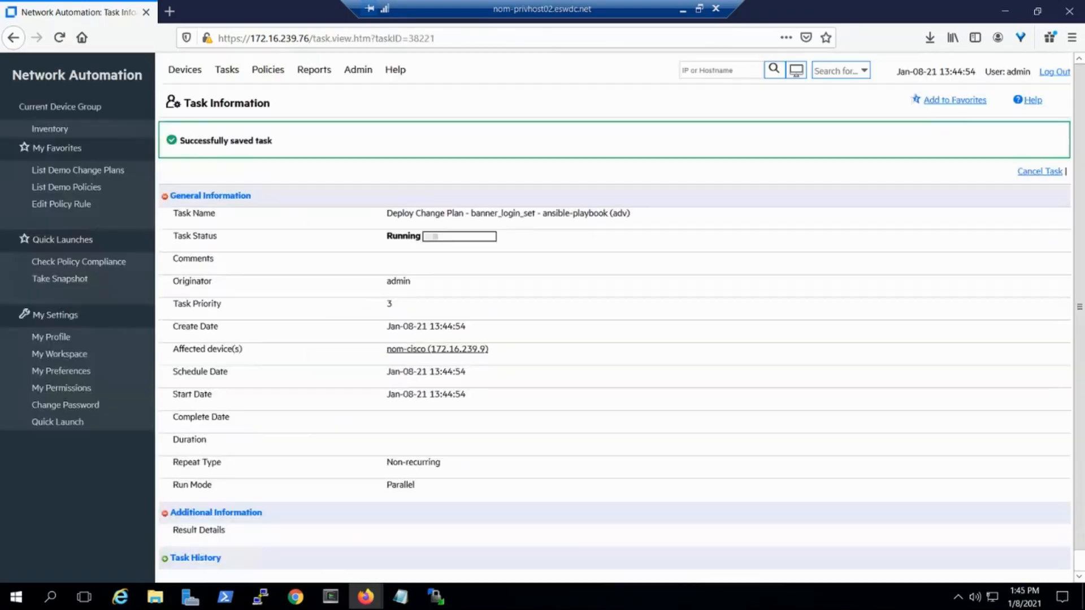
- Follow the deployment task's progress and bring up its result details
{"action": "left_click_drag", "start_coordinate": [1079, 307], "coordinate": [1079, 384]}
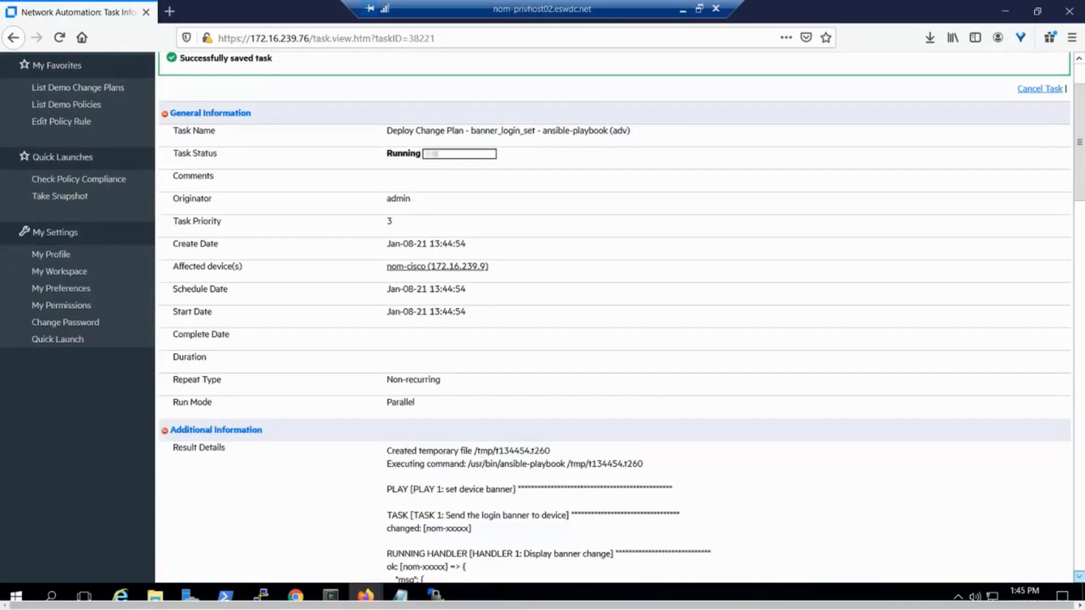
{"action": "scroll", "coordinate": [614, 317], "scroll_direction": "down", "scroll_amount": 3}
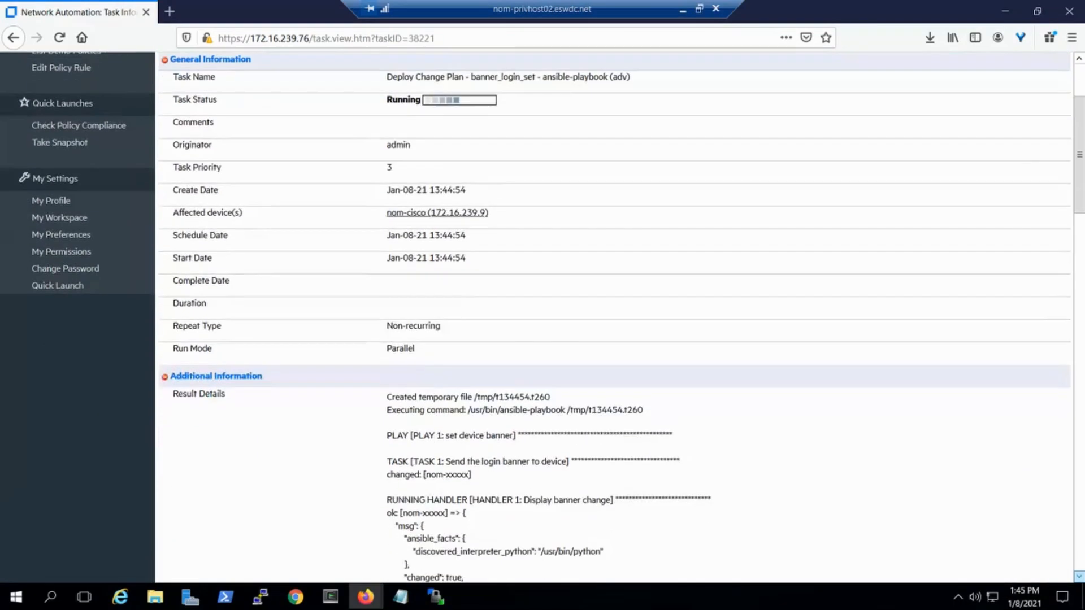
{"action": "scroll", "coordinate": [614, 317], "scroll_direction": "down", "scroll_amount": 2}
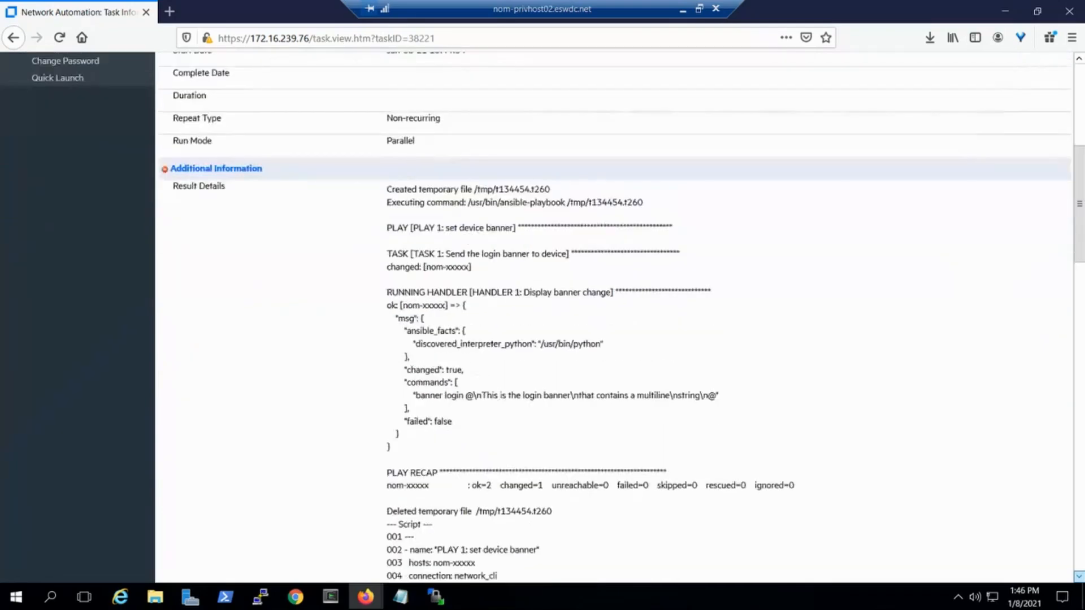
{"action": "scroll", "coordinate": [614, 316], "scroll_direction": "down", "scroll_amount": 1}
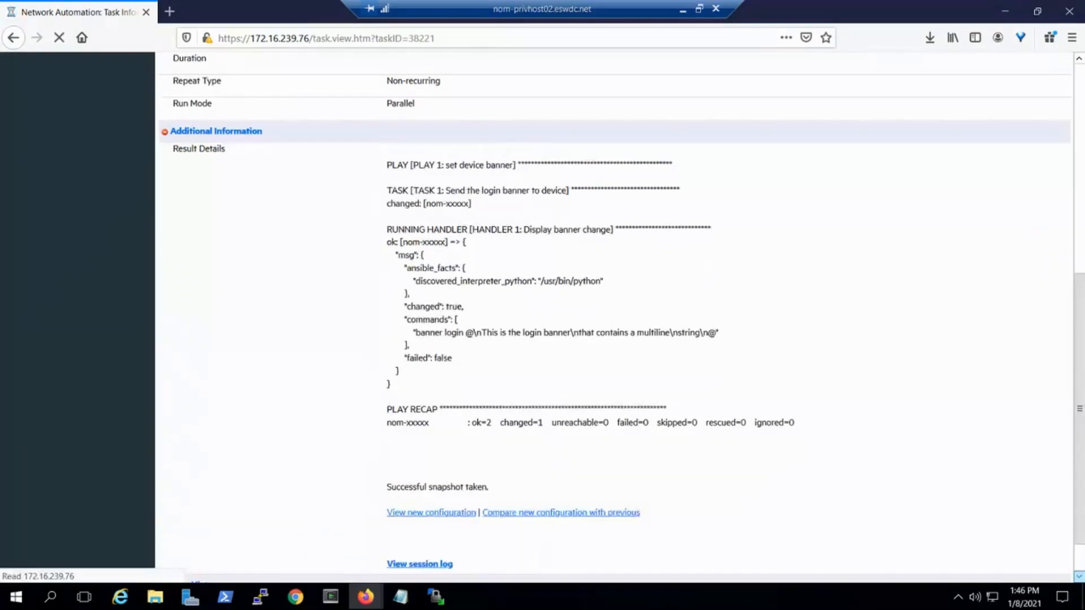
- Examine the playbook output: the play, task and handler names, the banner command sent, and the ok and changed recap values
{"action": "left_click_drag", "start_coordinate": [387, 124], "coordinate": [524, 124]}
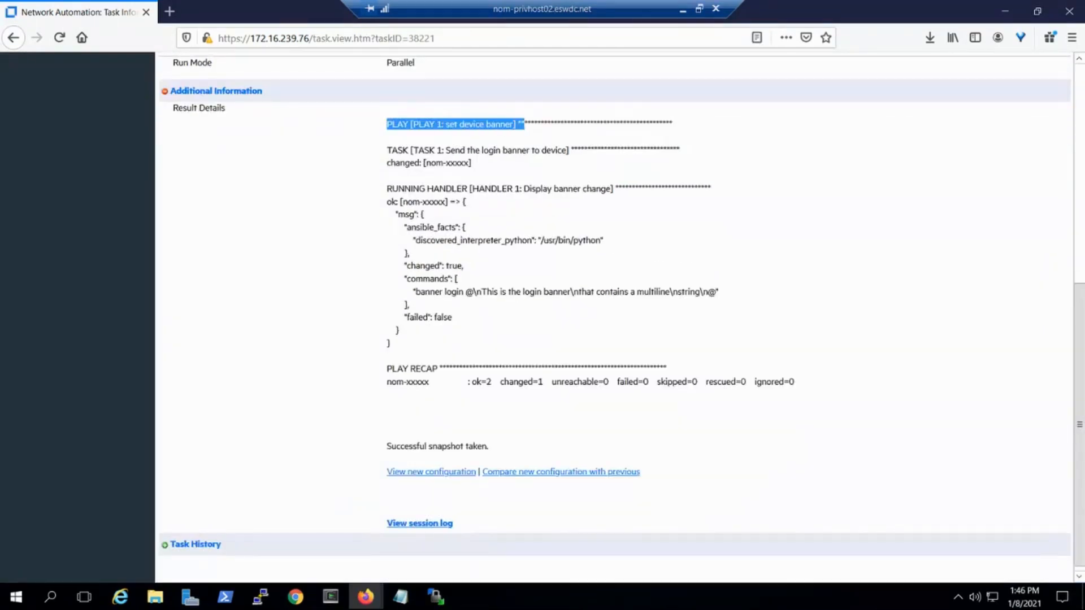
{"action": "left_click_drag", "start_coordinate": [386, 149], "coordinate": [577, 150]}
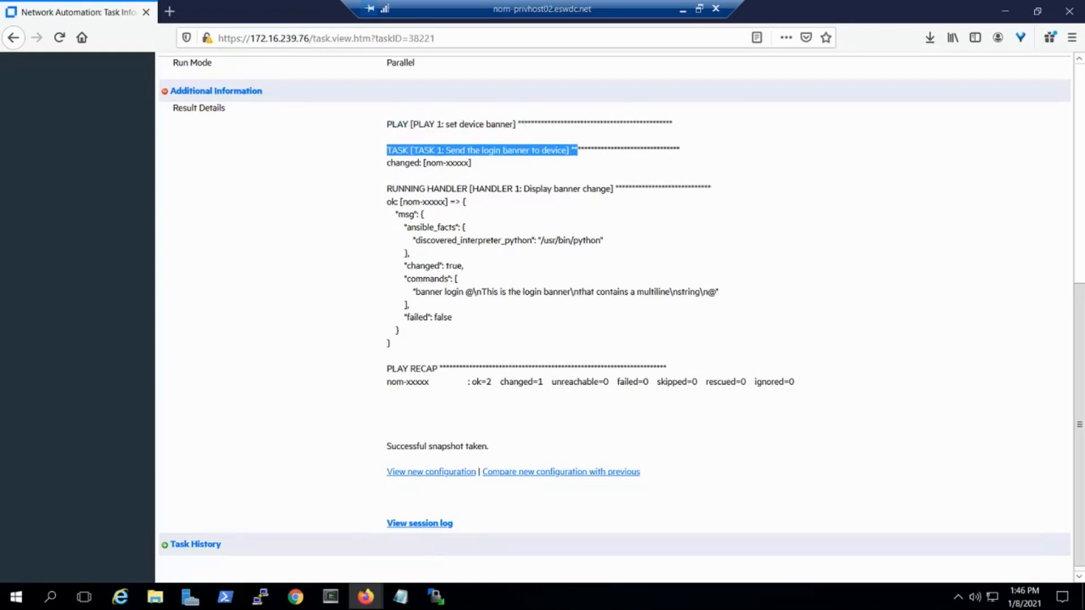
{"action": "left_click_drag", "start_coordinate": [524, 188], "coordinate": [612, 188]}
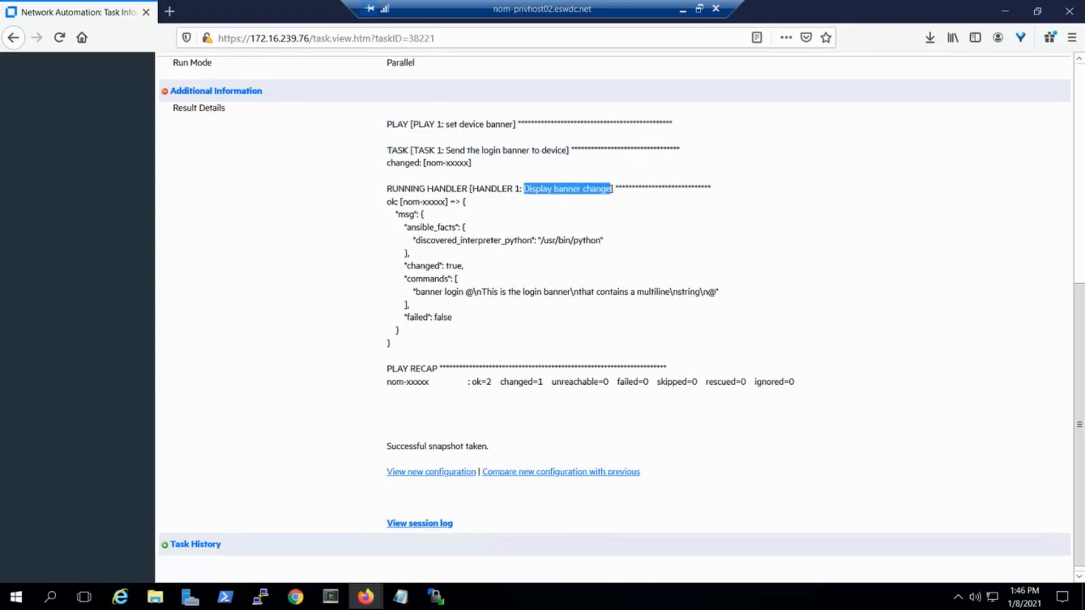
{"action": "left_click_drag", "start_coordinate": [415, 292], "coordinate": [716, 292]}
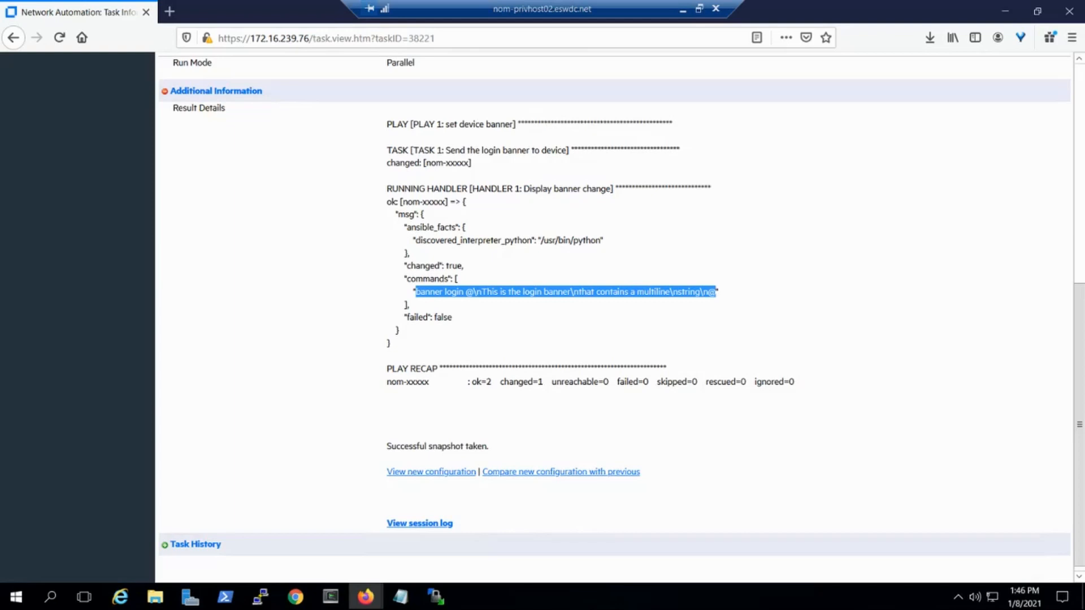
{"action": "left_click_drag", "start_coordinate": [472, 381], "coordinate": [493, 381]}
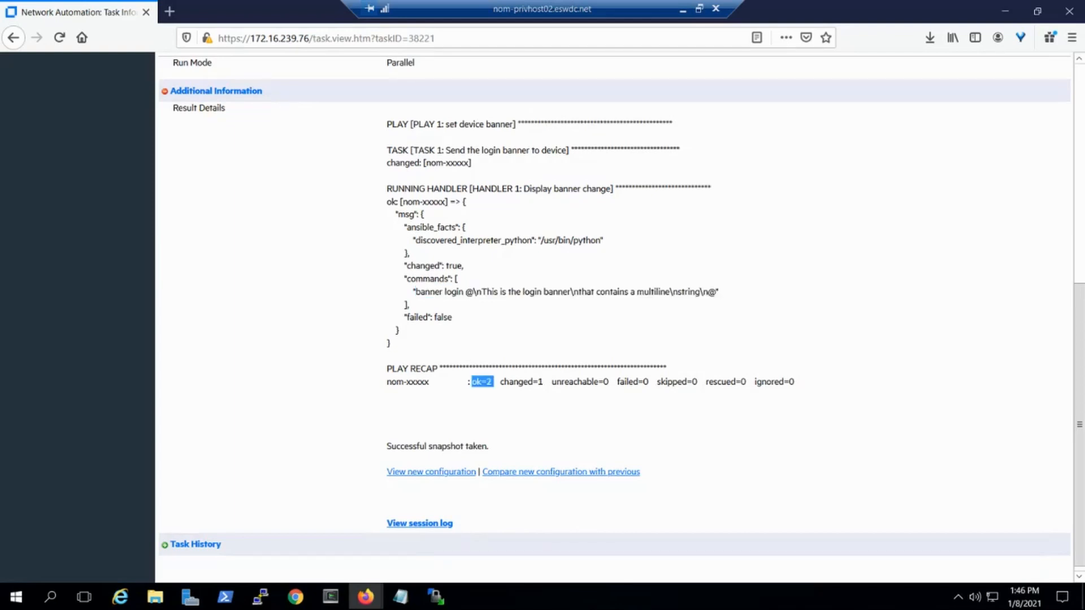
{"action": "left_click_drag", "start_coordinate": [500, 381], "coordinate": [543, 381]}
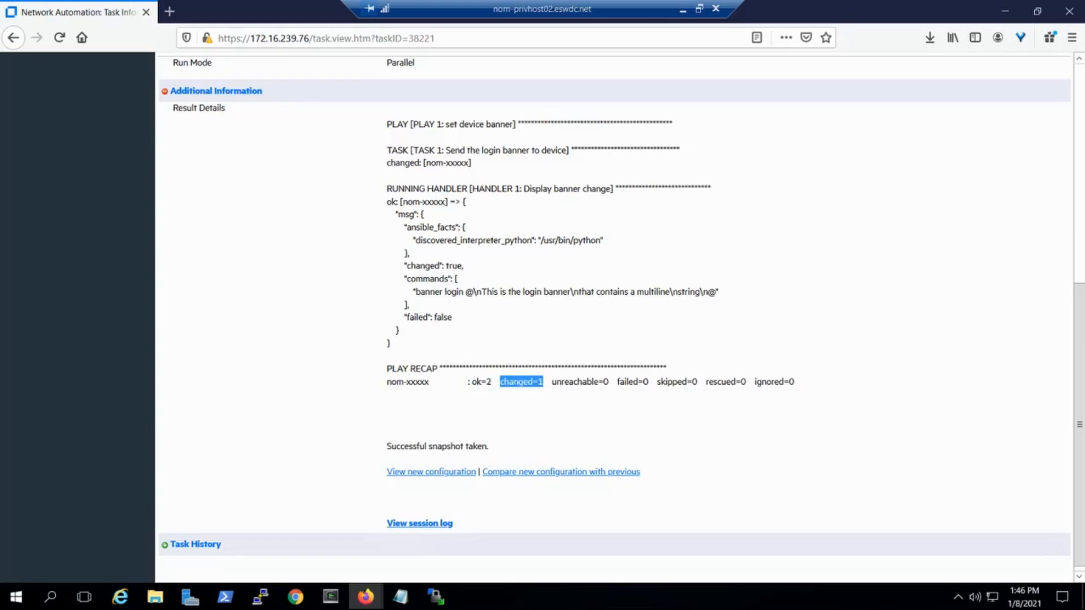
- Check the nom-cisco PuTTY session for the banner login configuration and return to the task results
{"action": "key", "text": "alt+Tab"}
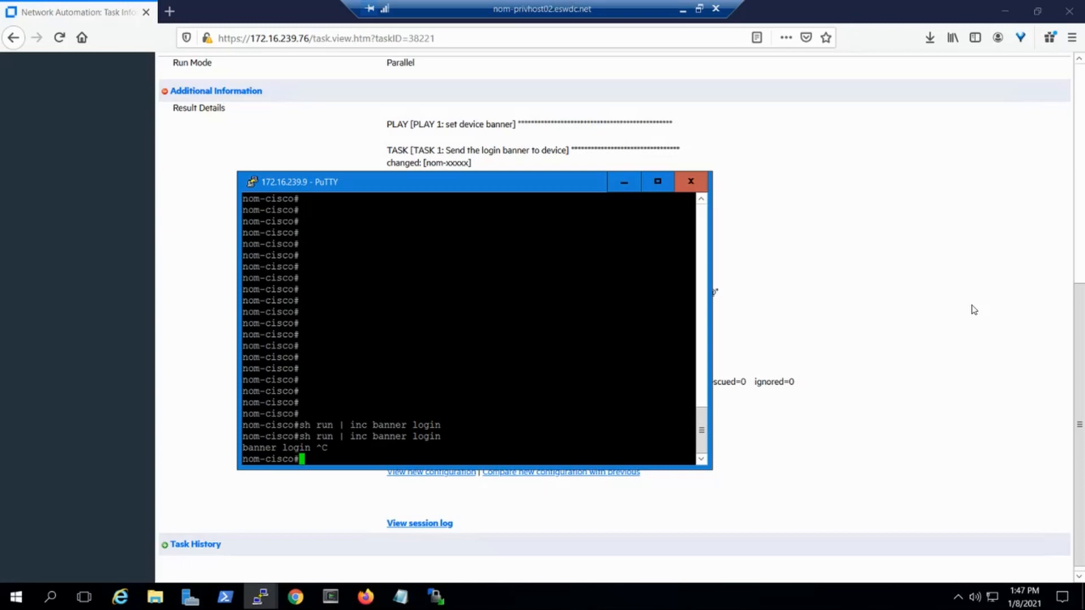
{"action": "key", "text": "alt+Tab"}
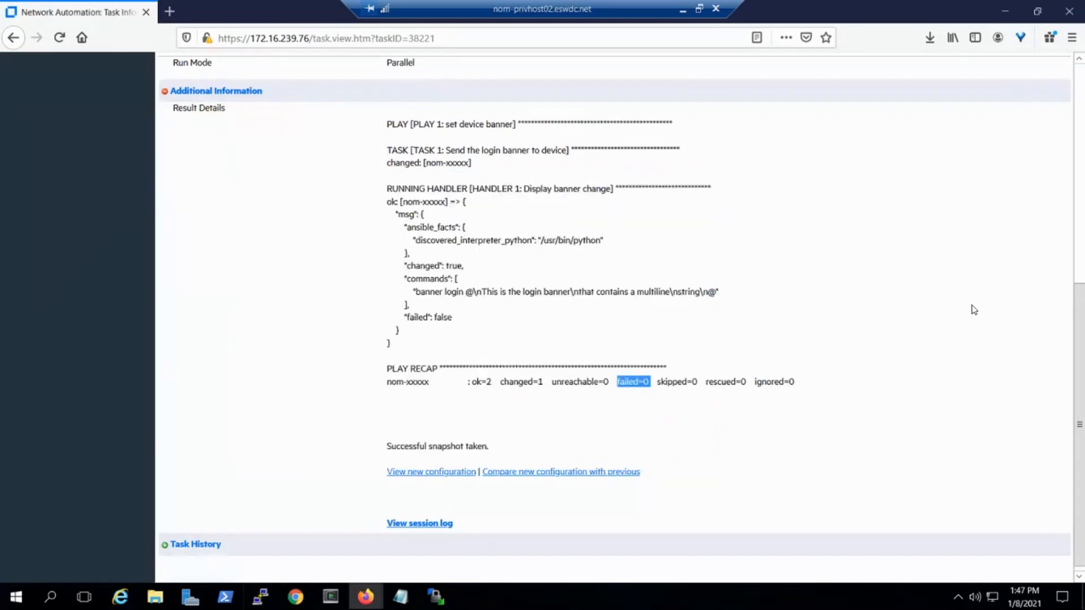